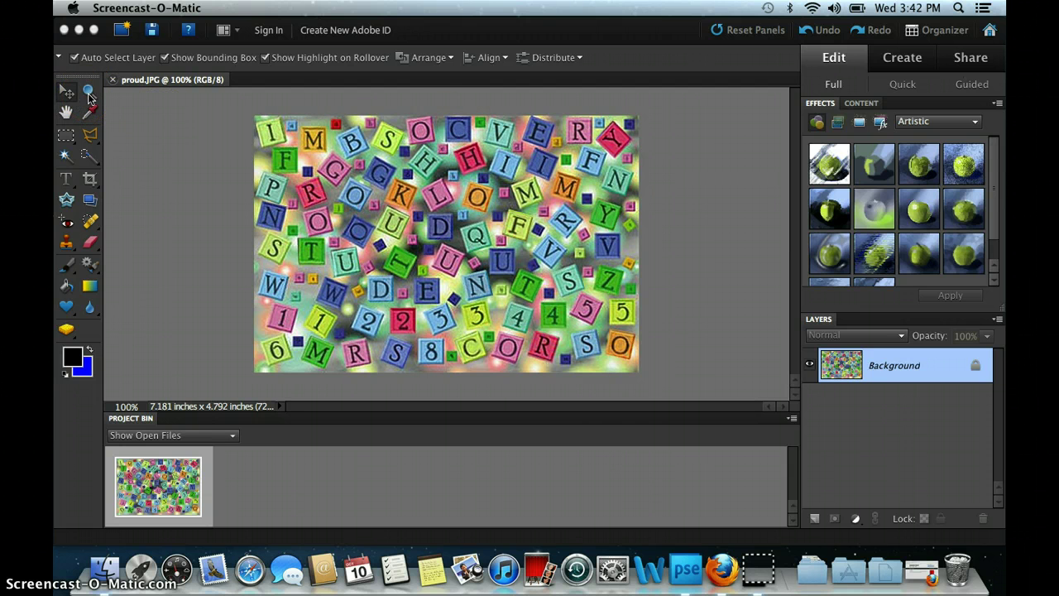
# Select the inner square face of the blue B tile with the Polygonal Lasso, tracing its four corners.
pyautogui.click(89, 93)
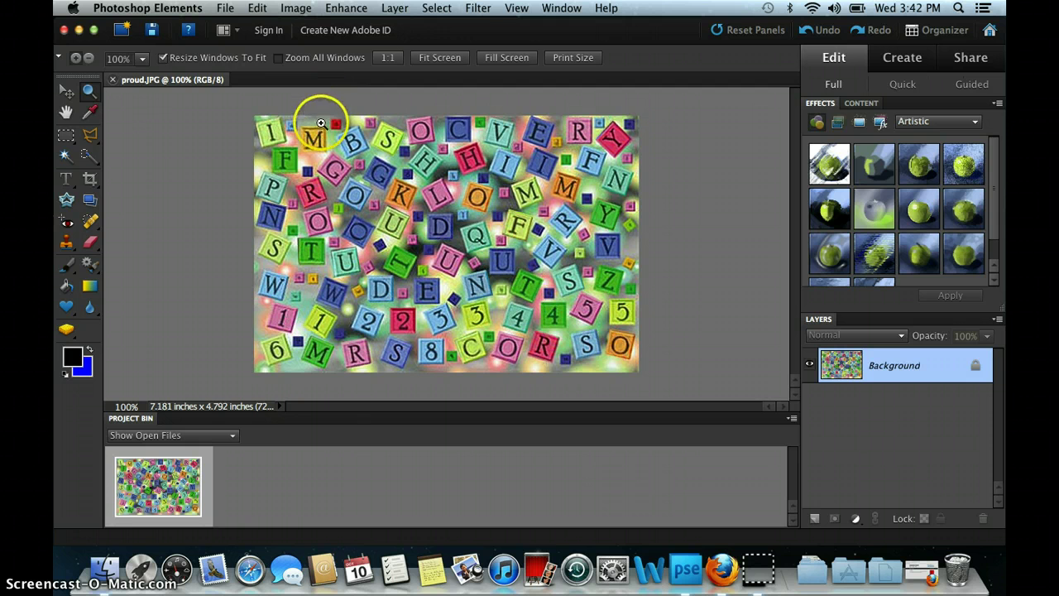
pyautogui.moveTo(322, 124); pyautogui.dragTo(383, 171)
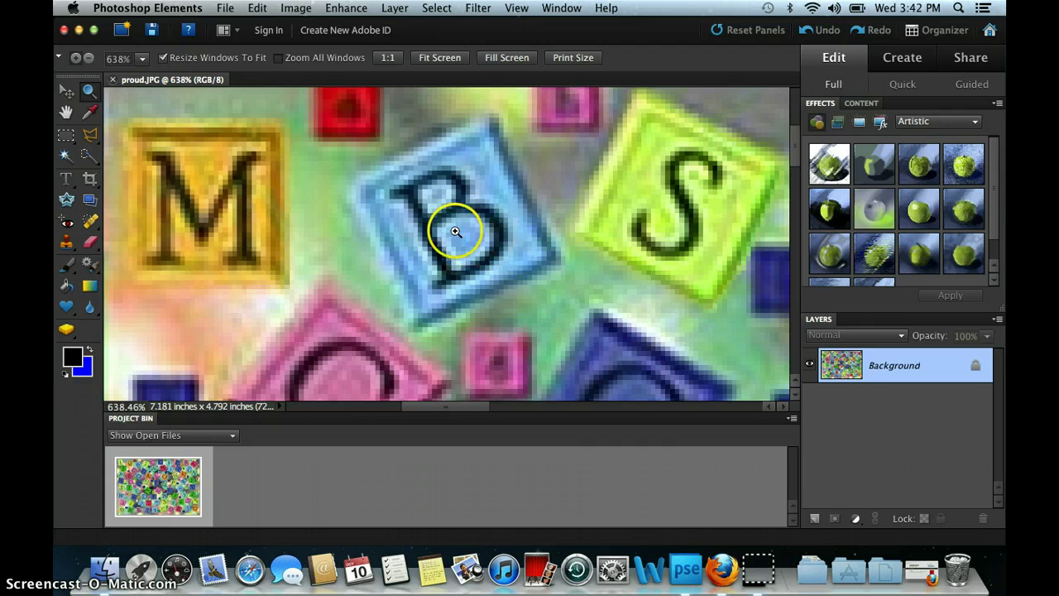
pyautogui.click(91, 139)
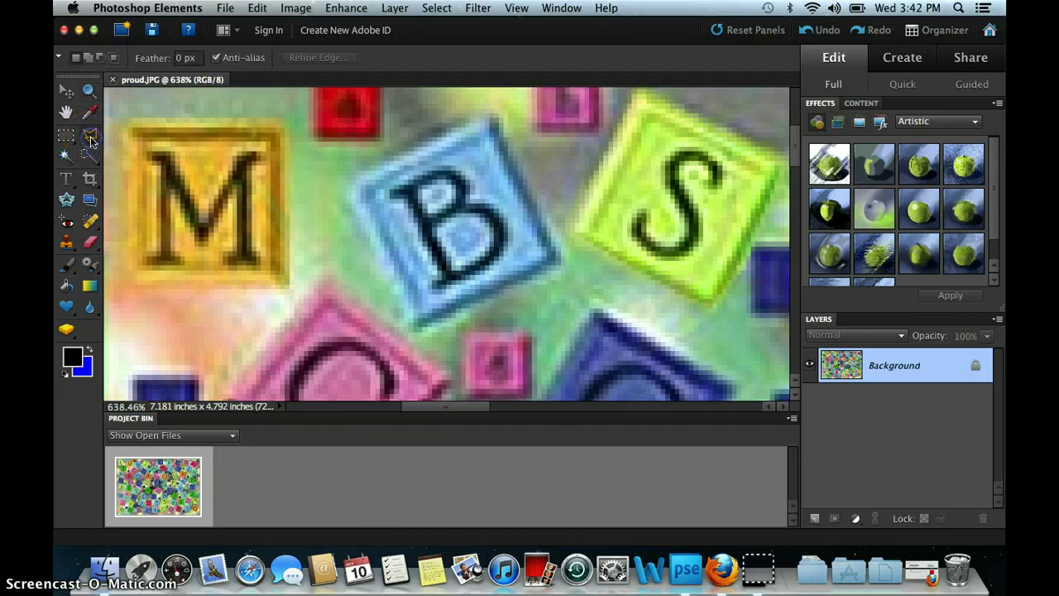
pyautogui.click(383, 189)
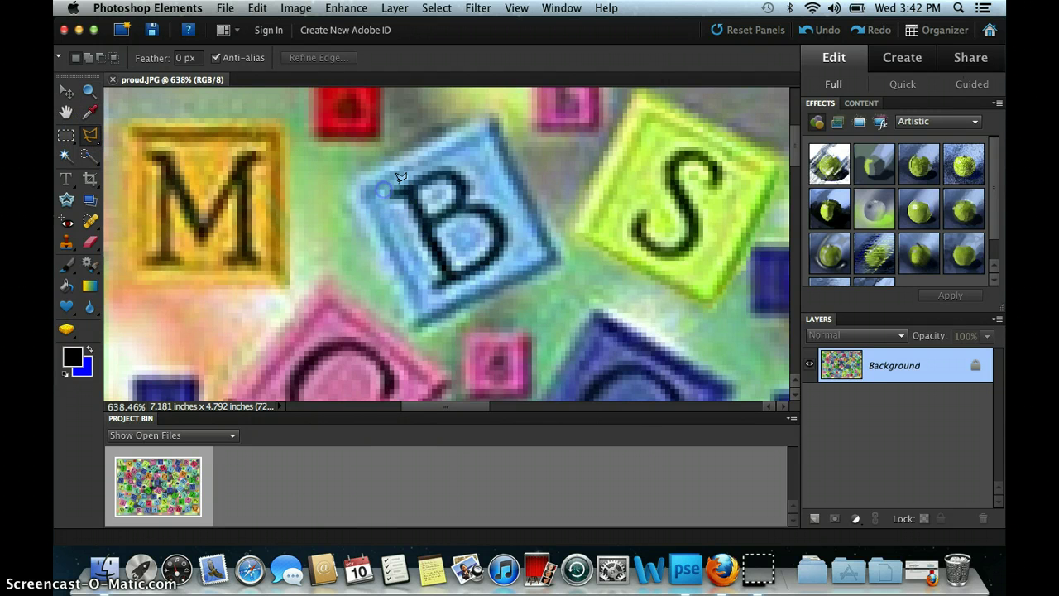
pyautogui.click(478, 148)
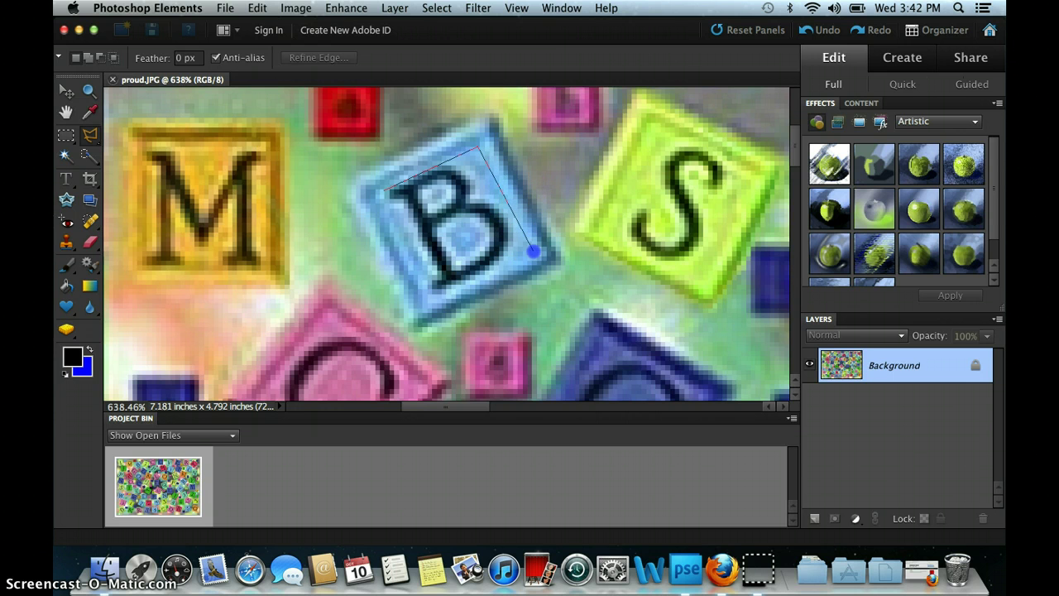
pyautogui.click(532, 248)
pyautogui.click(431, 301)
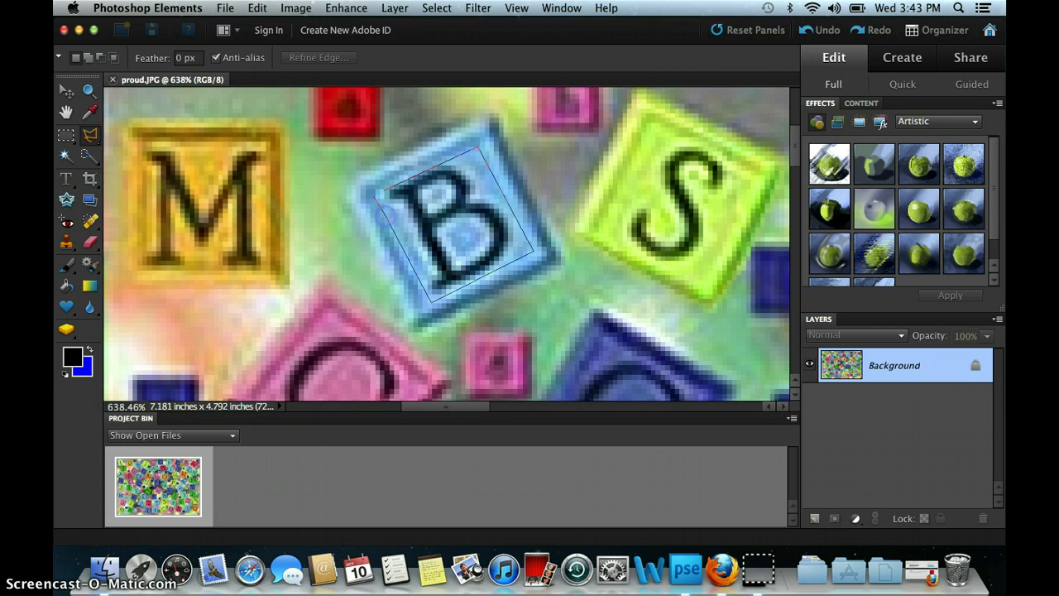
pyautogui.click(377, 196)
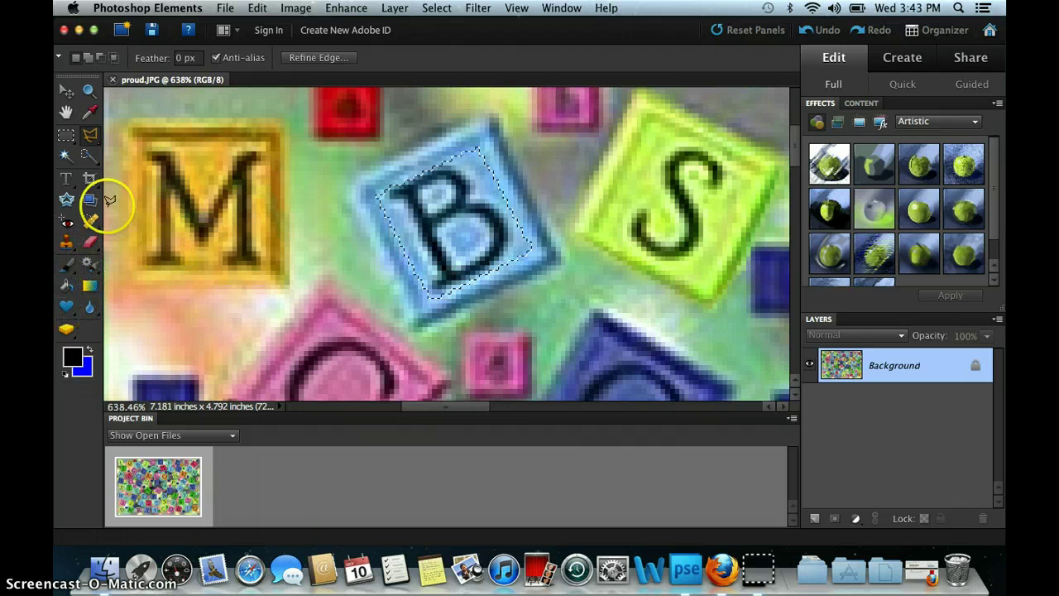
# Set up the Clone Stamp tool with the Hard Round 19 pixels brush and reduce its size to 6 px.
pyautogui.click(67, 246)
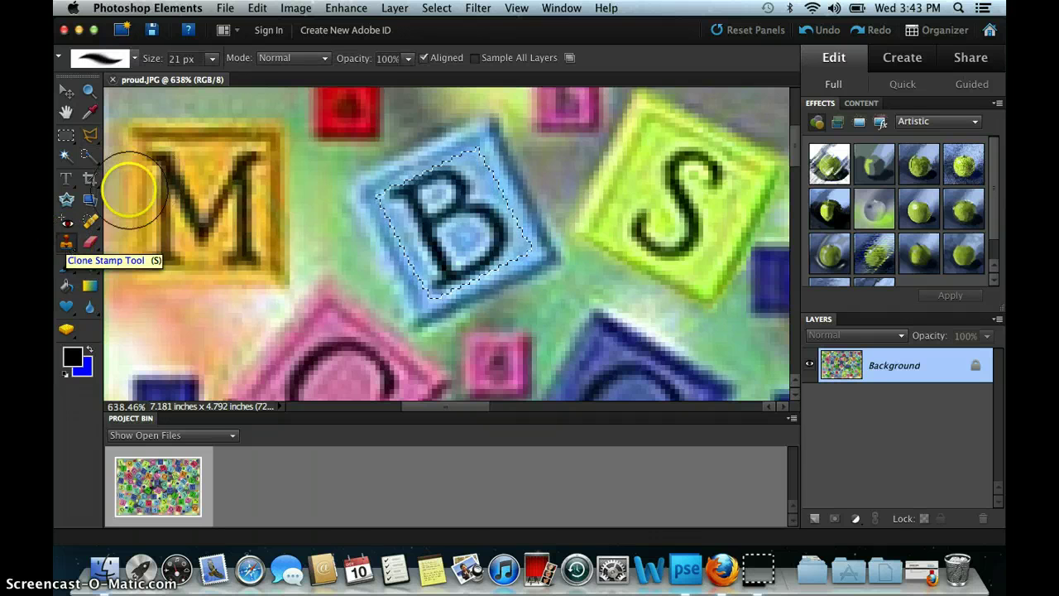
pyautogui.click(116, 56)
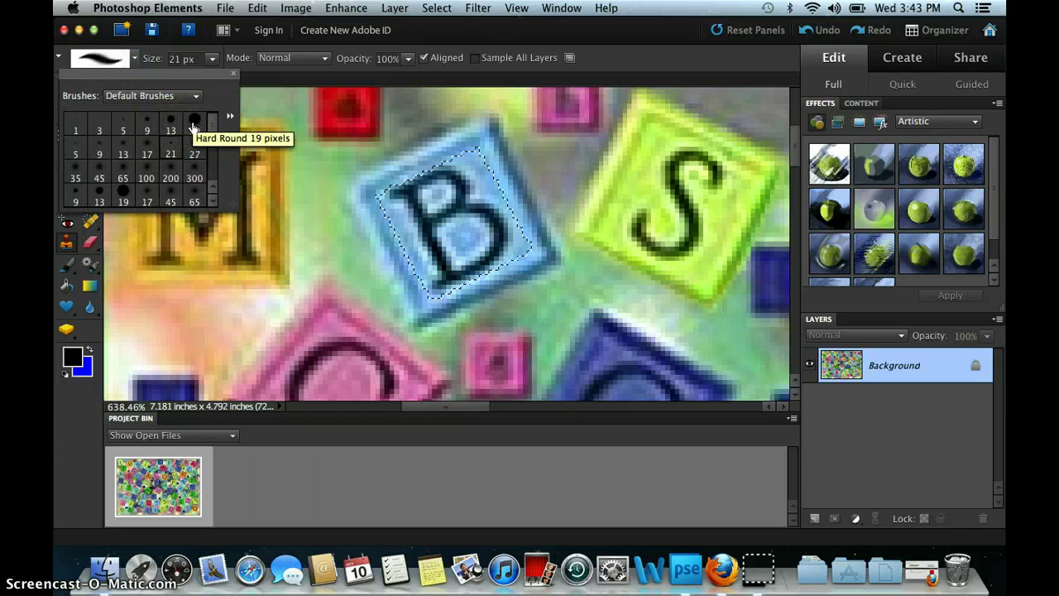
pyautogui.click(195, 126)
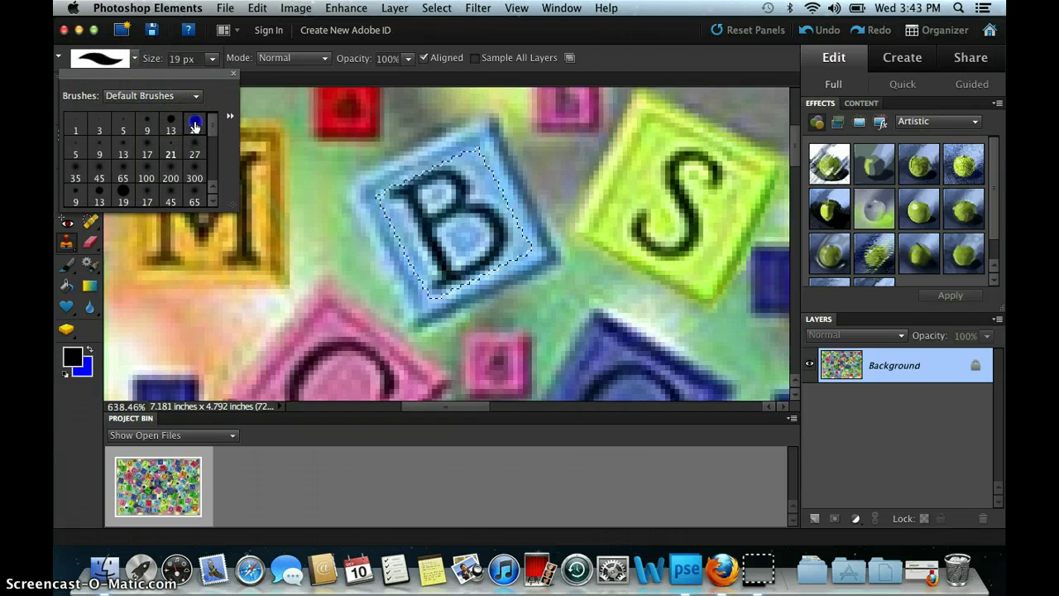
pyautogui.click(122, 178)
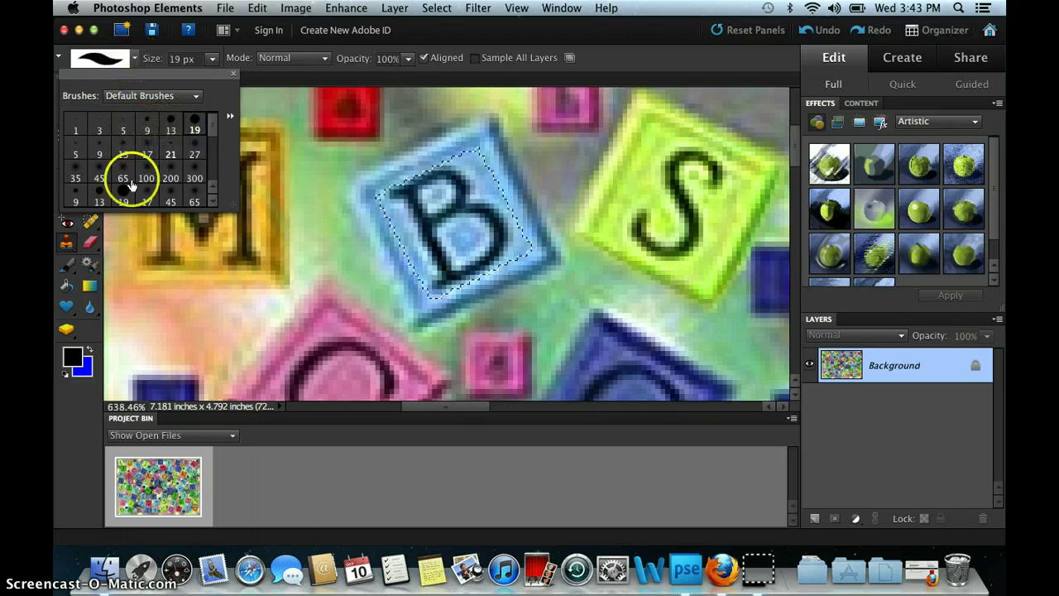
pyautogui.click(97, 59)
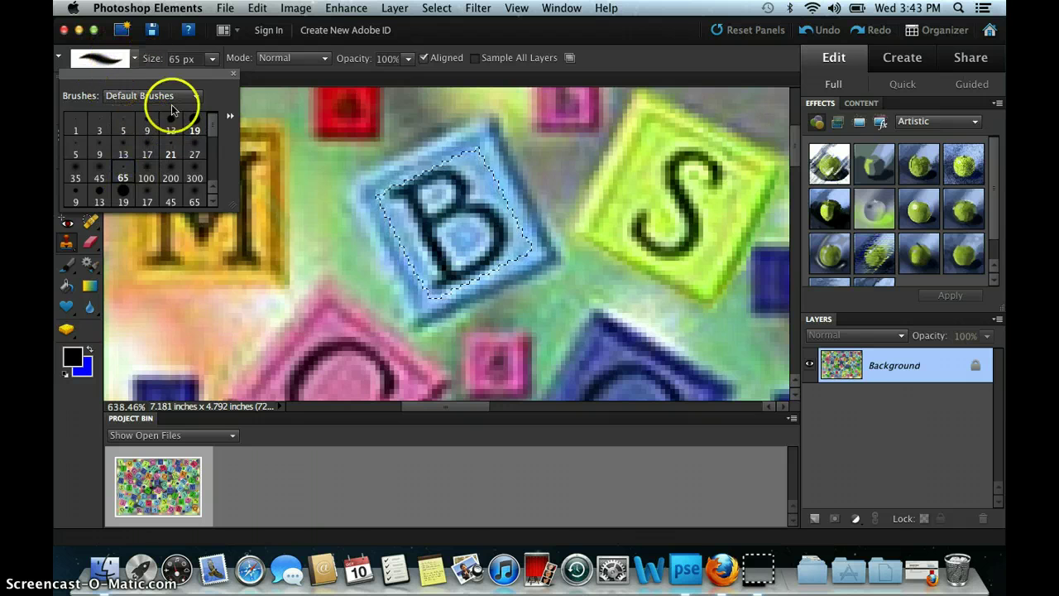
pyautogui.click(195, 125)
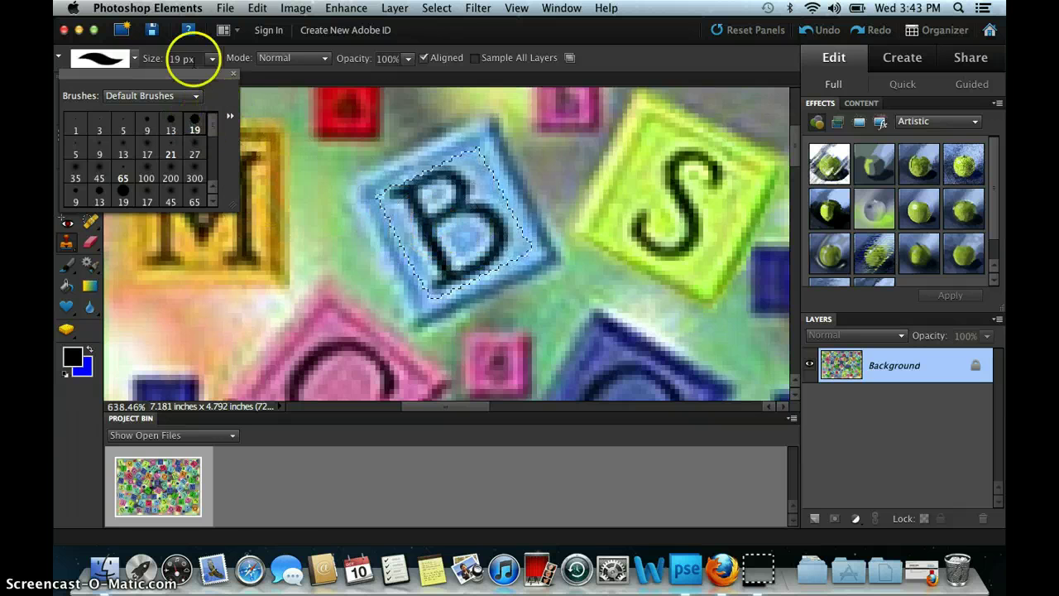
pyautogui.click(219, 59)
pyautogui.moveTo(209, 62)
pyautogui.mouseDown()
pyautogui.moveTo(213, 78)
pyautogui.moveTo(193, 77)
pyautogui.moveTo(234, 78)
pyautogui.moveTo(203, 76)
pyautogui.mouseUp()
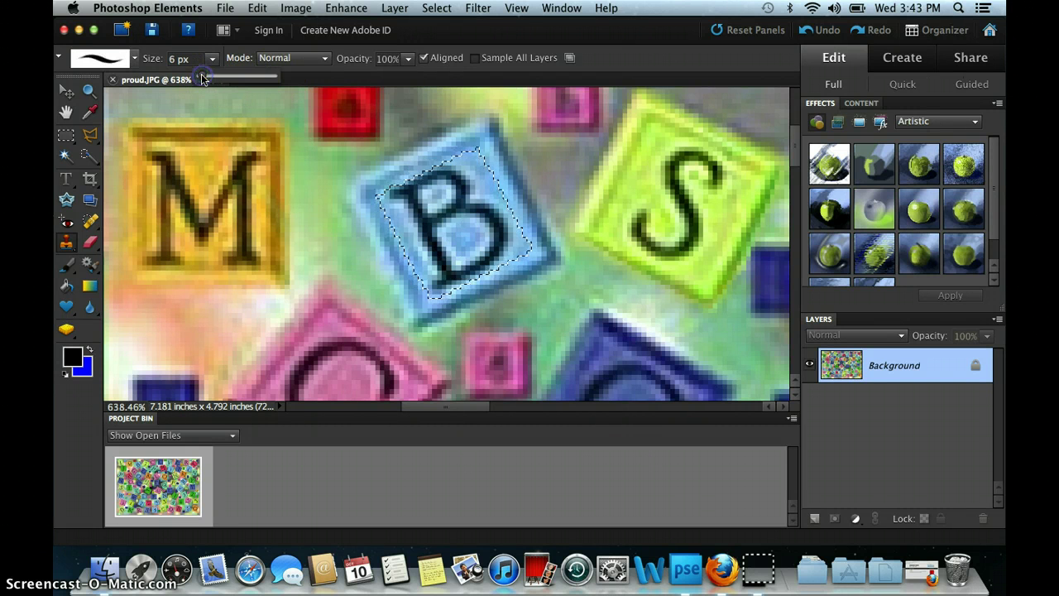
# Try the clone brush at 15 px and 4 px, set it to 6 px, and turn off Aligned sampling.
pyautogui.keyDown('alt'); pyautogui.click(389, 159); pyautogui.keyUp('alt')
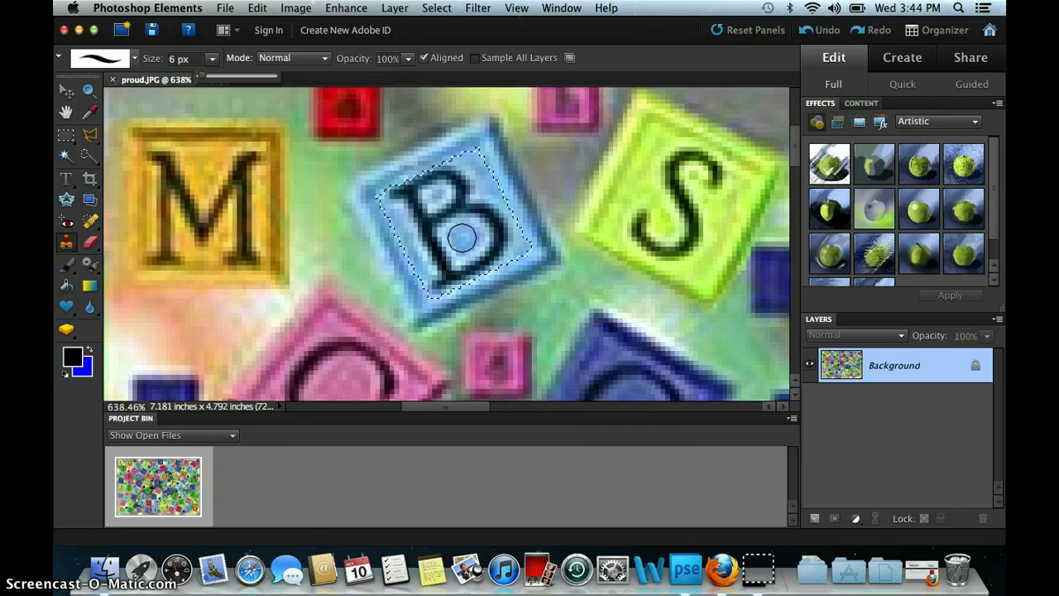
pyautogui.press(']')
pyautogui.press(']')
pyautogui.press(']')
pyautogui.press(']')
pyautogui.press(']')
pyautogui.press(']')
pyautogui.press(']')
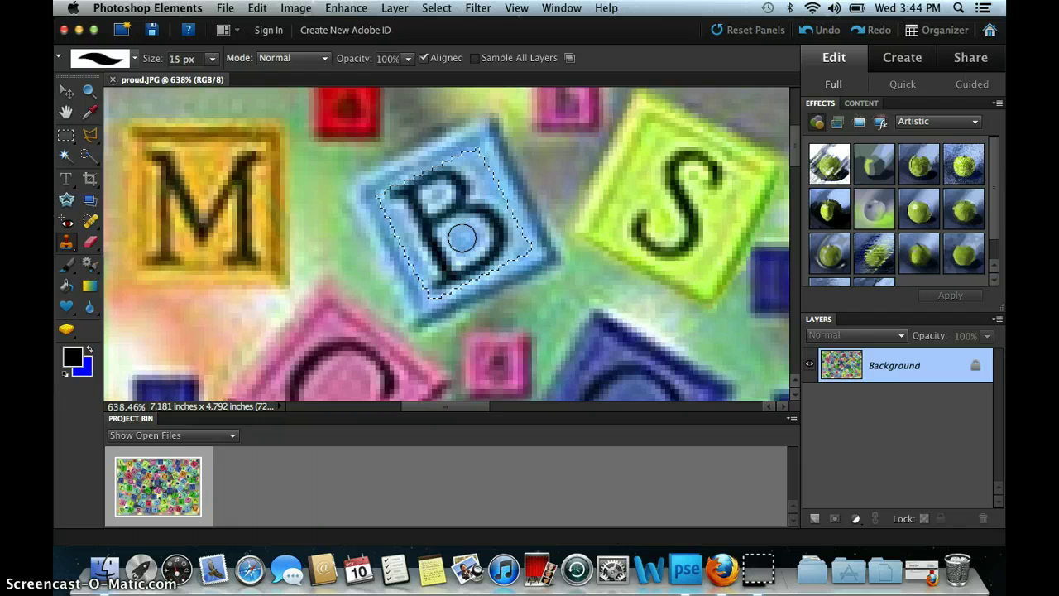
pyautogui.press('[')
pyautogui.press('[')
pyautogui.press('[')
pyautogui.press('[')
pyautogui.press('[')
pyautogui.press('[')
pyautogui.press('[')
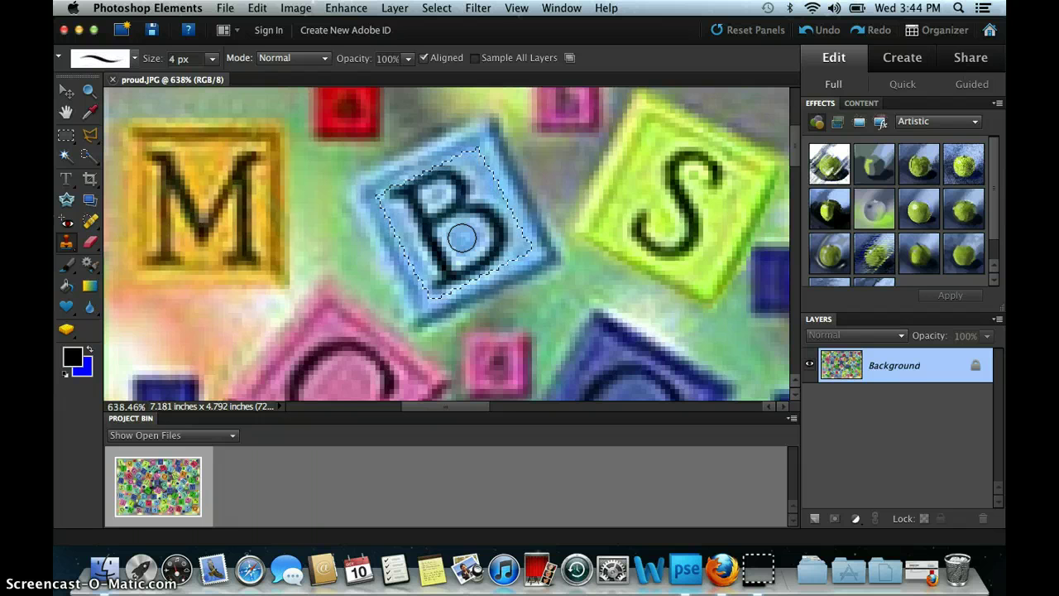
pyautogui.press(']')
pyautogui.press(']')
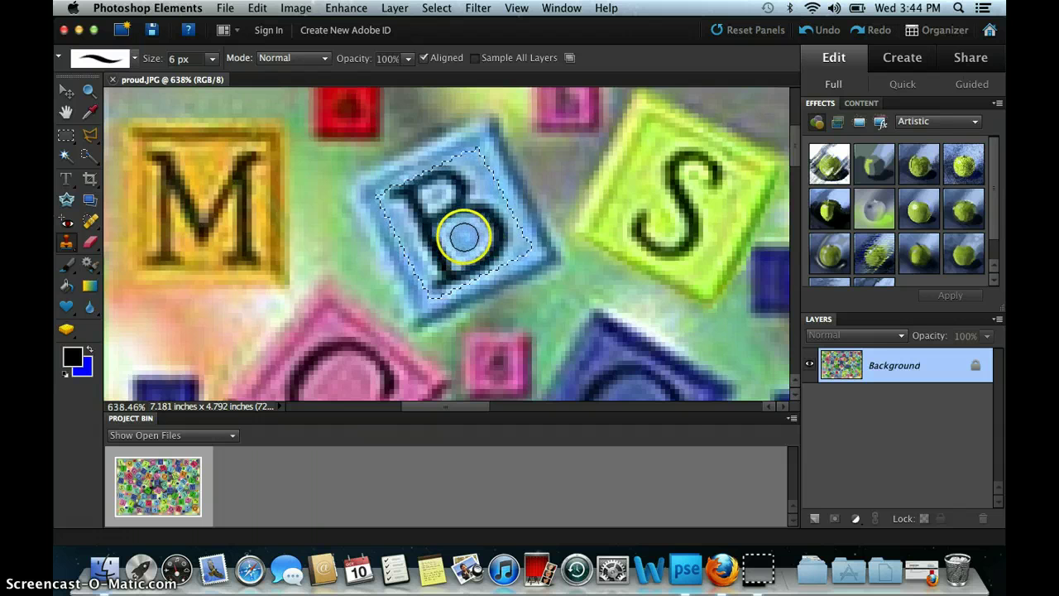
pyautogui.click(423, 58)
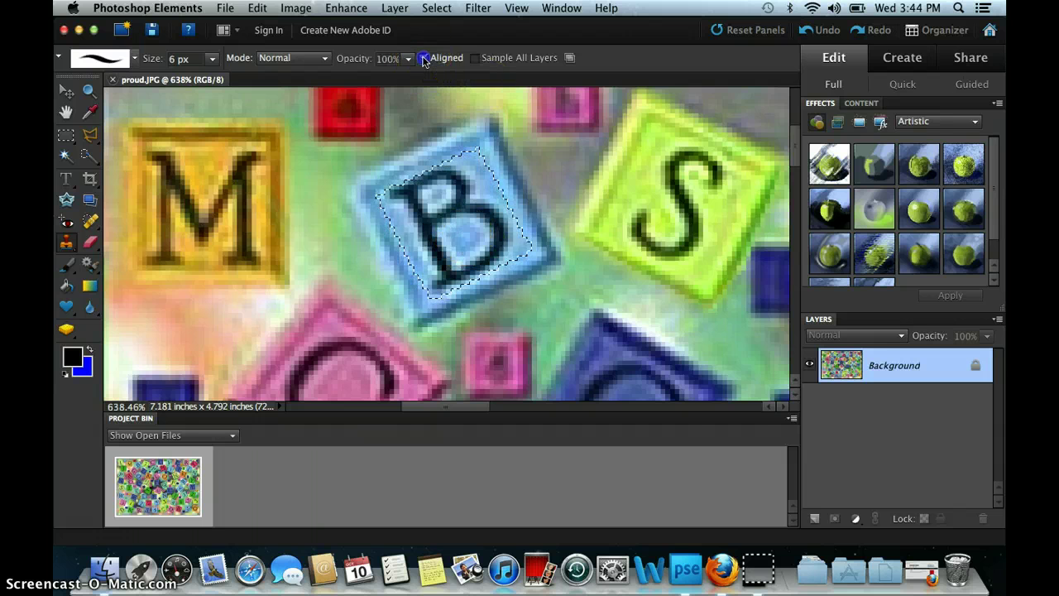
# Sample the tile's plain blue surface and clone it over the letter B inside the selection.
pyautogui.keyDown('alt'); pyautogui.click(465, 204); pyautogui.keyUp('alt')
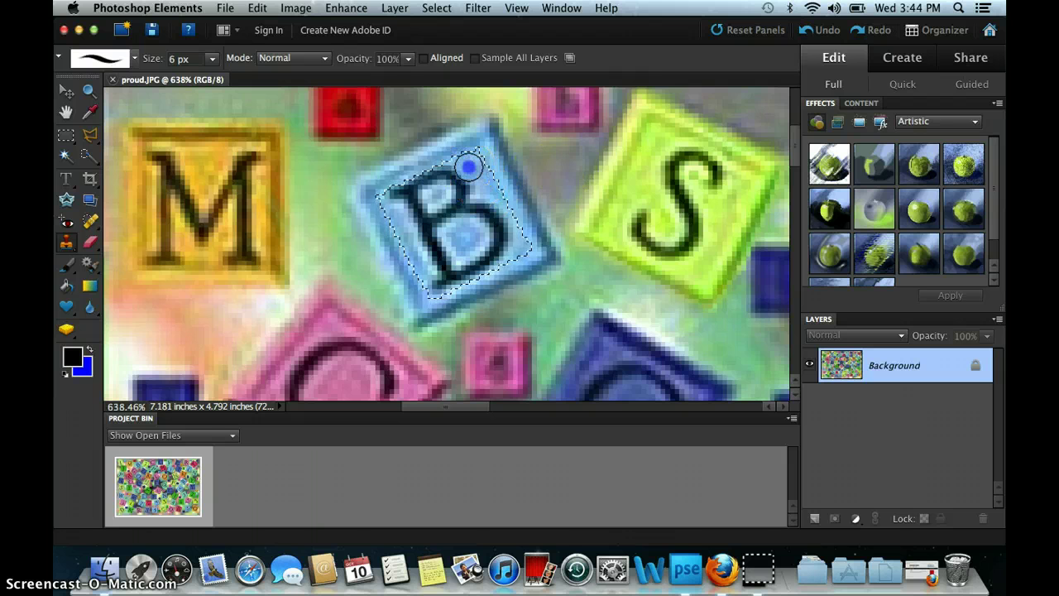
pyautogui.moveTo(469, 168); pyautogui.dragTo(448, 171)
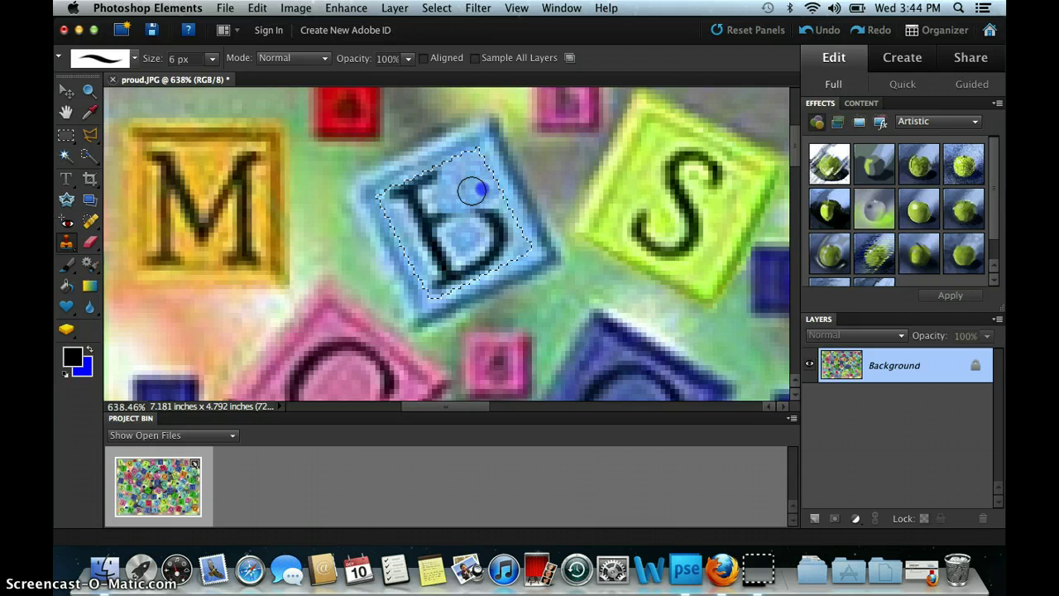
pyautogui.moveTo(455, 175)
pyautogui.mouseDown()
pyautogui.moveTo(439, 193)
pyautogui.moveTo(485, 201)
pyautogui.moveTo(488, 185)
pyautogui.moveTo(472, 179)
pyautogui.moveTo(472, 207)
pyautogui.moveTo(463, 206)
pyautogui.moveTo(487, 213)
pyautogui.moveTo(496, 235)
pyautogui.moveTo(492, 218)
pyautogui.moveTo(428, 206)
pyautogui.moveTo(499, 215)
pyautogui.moveTo(438, 215)
pyautogui.moveTo(496, 220)
pyautogui.moveTo(450, 220)
pyautogui.mouseUp()
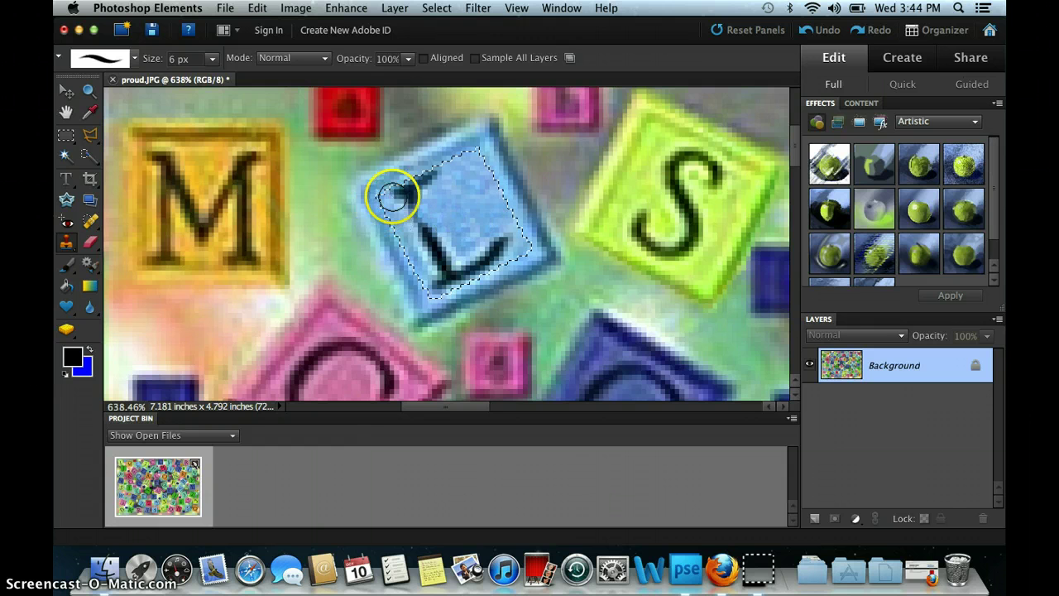
pyautogui.moveTo(394, 195)
pyautogui.mouseDown()
pyautogui.moveTo(404, 180)
pyautogui.moveTo(406, 208)
pyautogui.moveTo(442, 260)
pyautogui.moveTo(449, 237)
pyautogui.moveTo(433, 199)
pyautogui.moveTo(662, 214)
pyautogui.mouseUp()
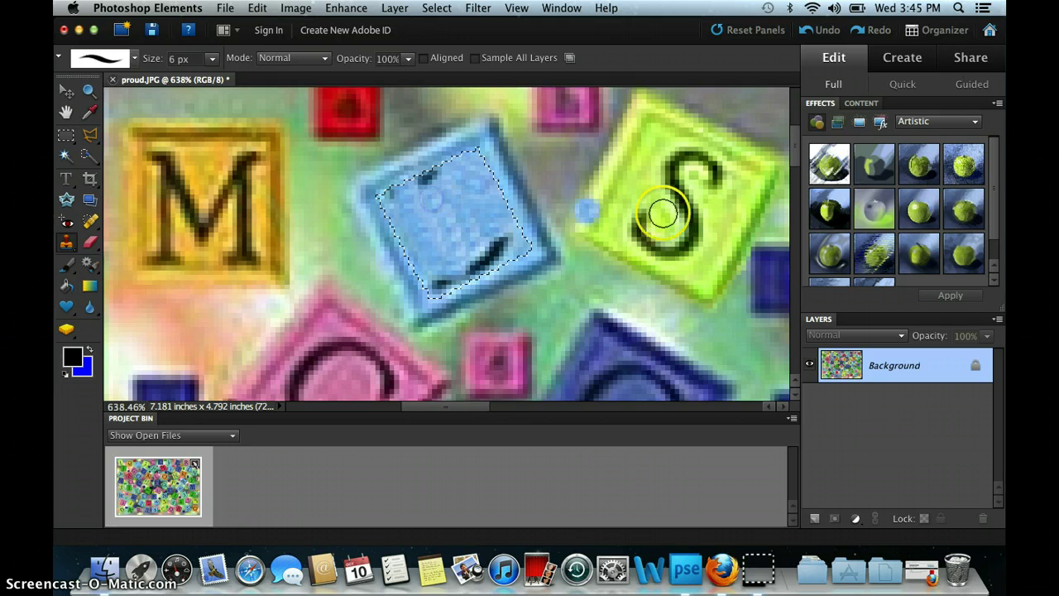
# Revert the image to its last saved version, discarding the cloning on the B tile.
pyautogui.click(263, 9)
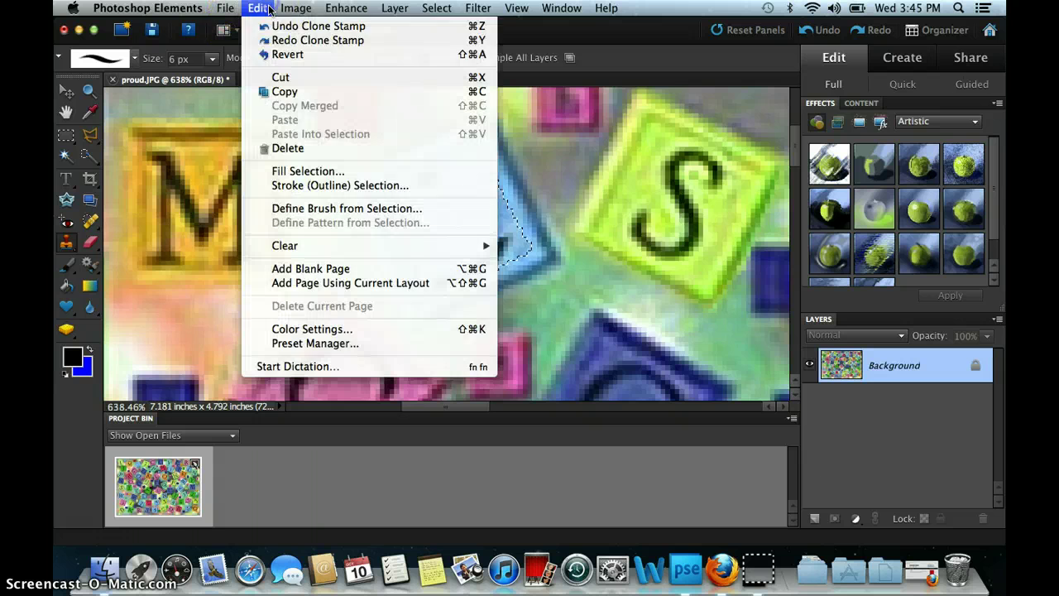
pyautogui.click(281, 54)
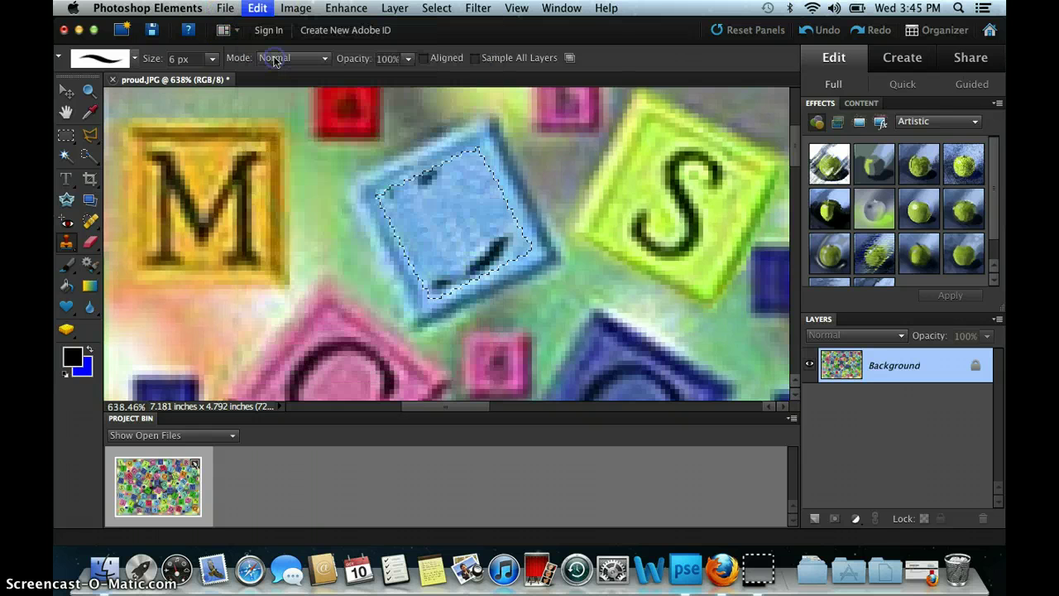
# Outline the inner square face of the blue B tile as a closed Polygonal Lasso selection.
pyautogui.click(90, 136)
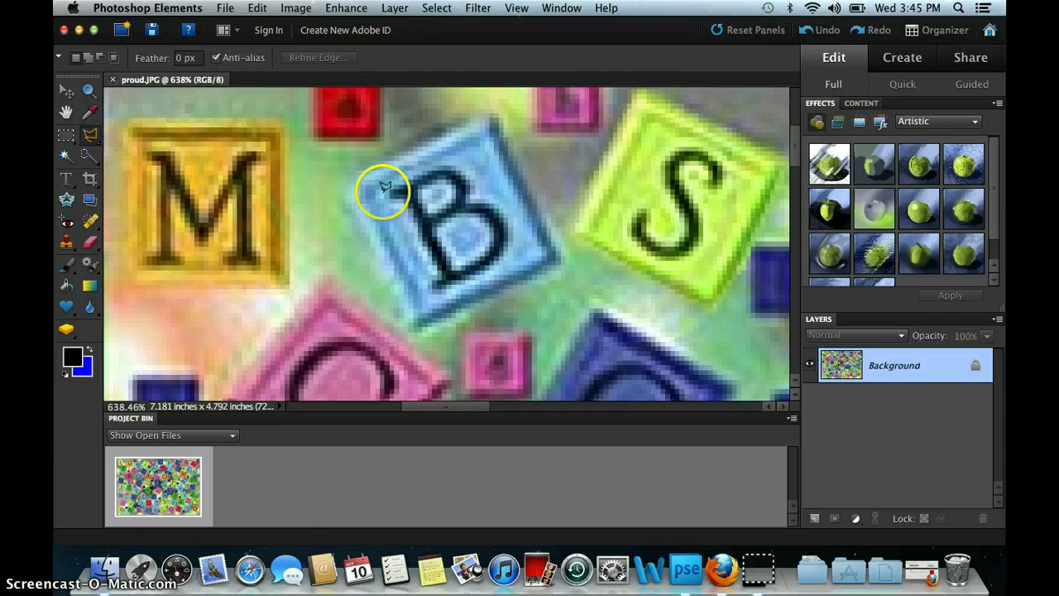
pyautogui.click(379, 191)
pyautogui.click(484, 139)
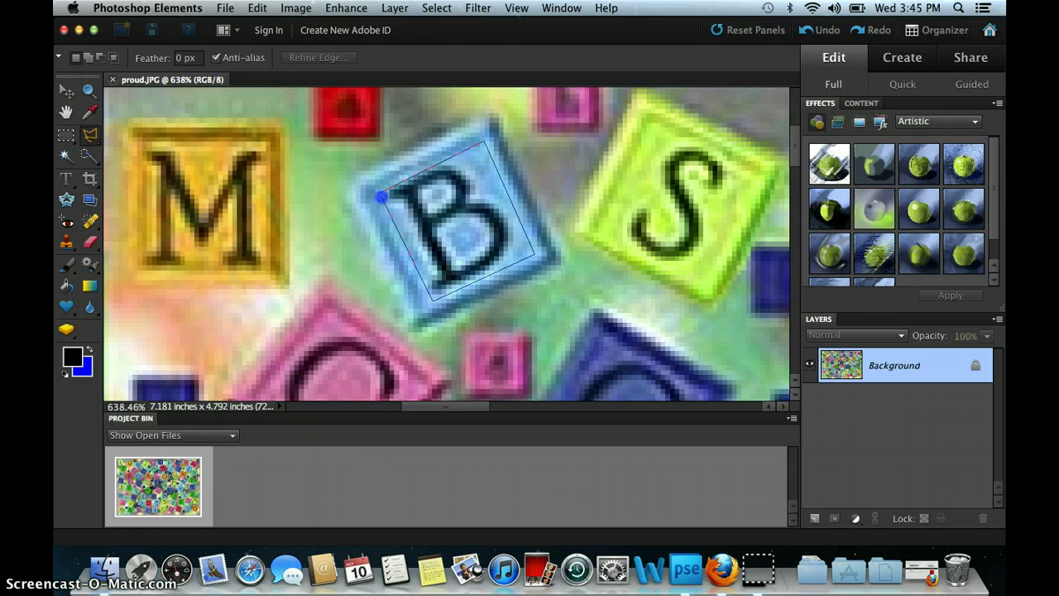
pyautogui.click(381, 196)
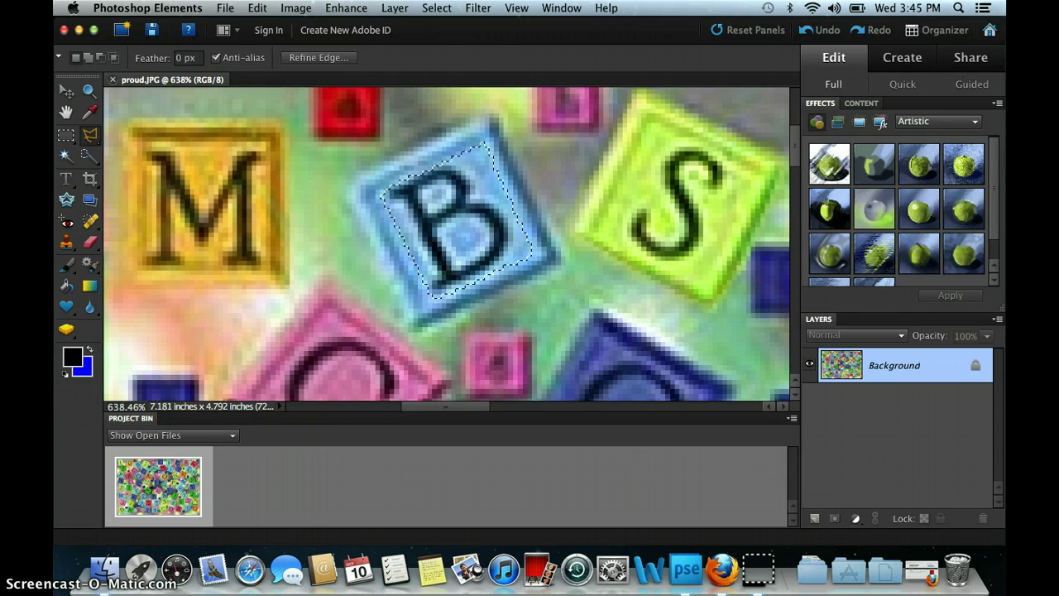
# Clone Stamp clean blue sampled inside the B's lower loop over the curve of its upper loop.
pyautogui.click(66, 243)
pyautogui.keyDown('alt'); pyautogui.click(459, 228); pyautogui.keyUp('alt')
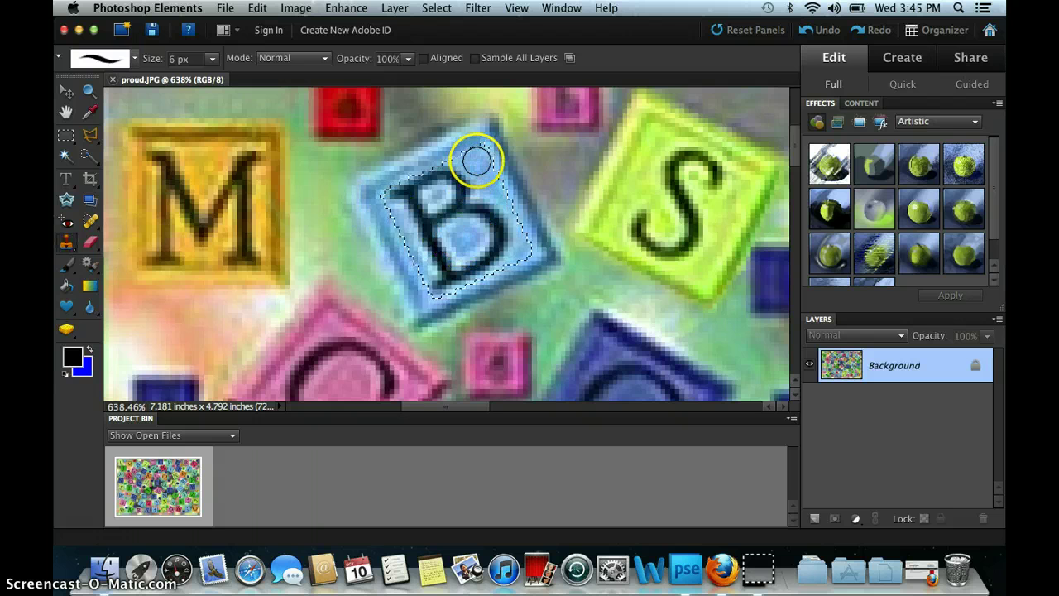
pyautogui.moveTo(471, 234); pyautogui.dragTo(463, 235)
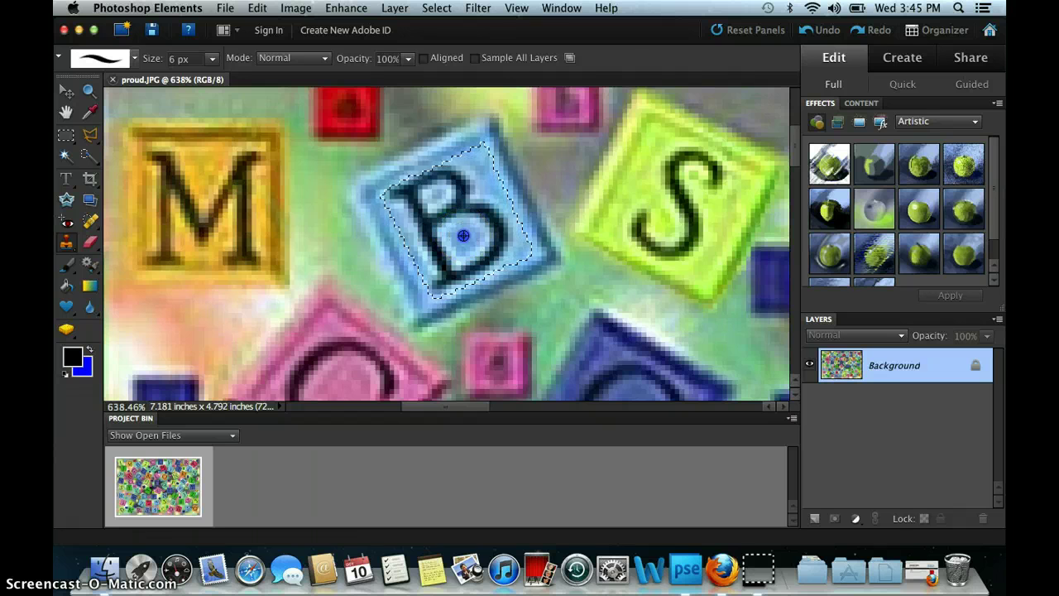
pyautogui.click(449, 174)
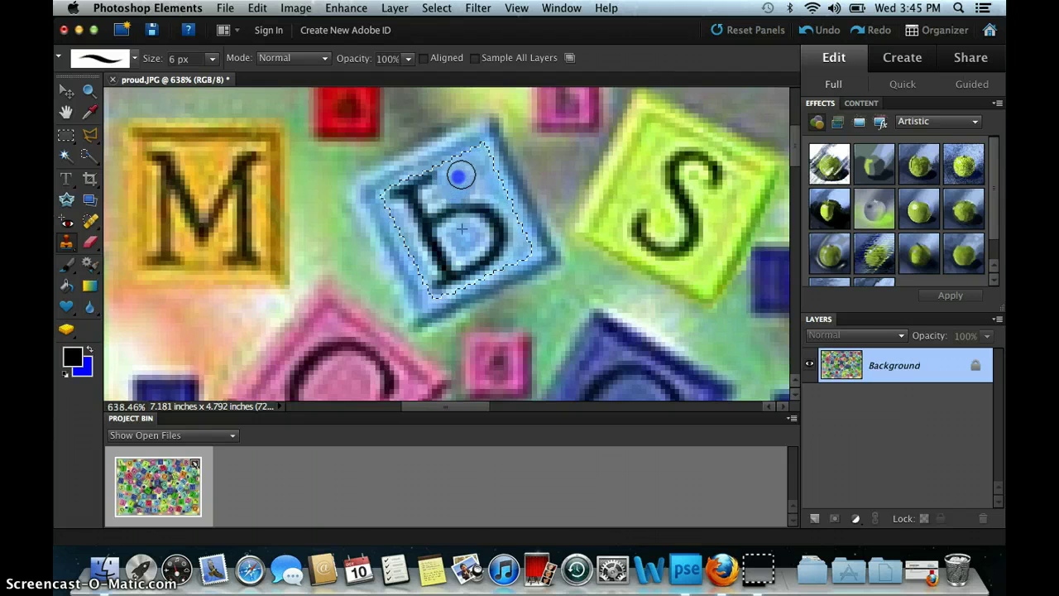
pyautogui.moveTo(485, 183); pyautogui.dragTo(473, 177)
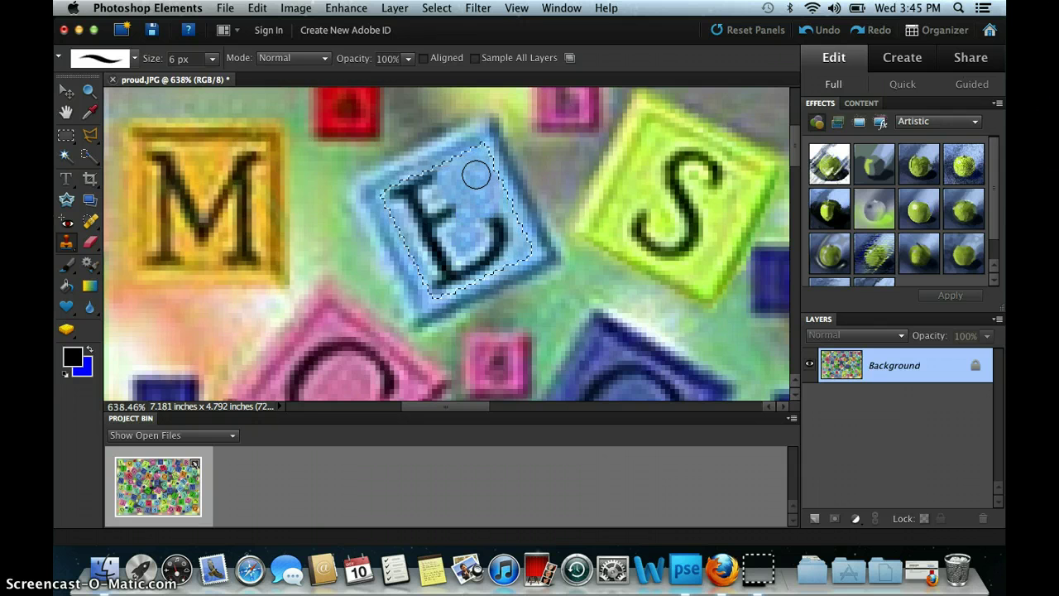
# Enlarge the Clone Stamp brush to 8 px and clone plain blue over the B's middle bar and lower loop within the selection.
pyautogui.press(']')
pyautogui.press(']')
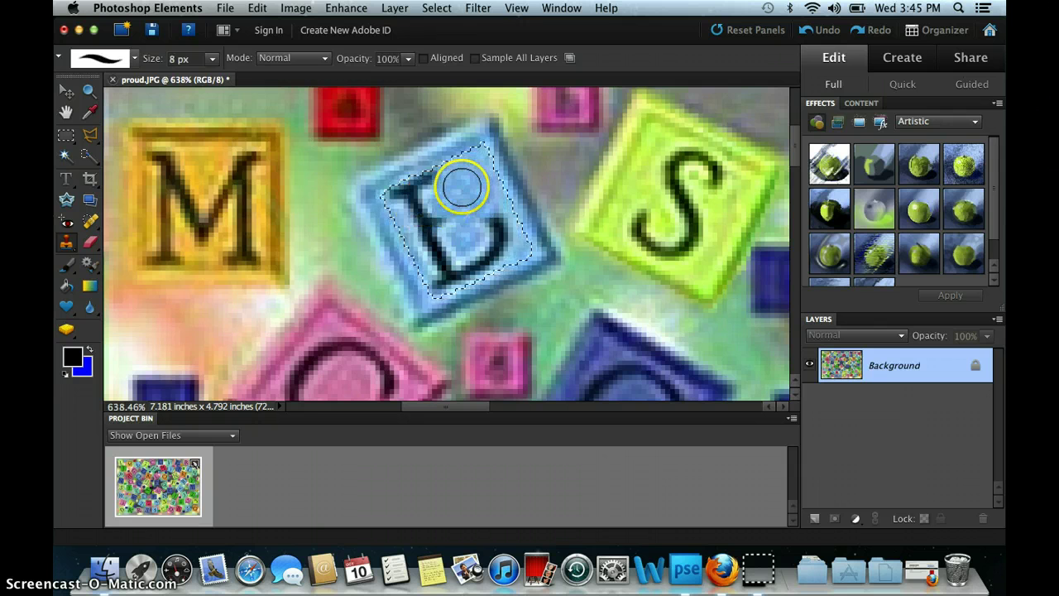
pyautogui.moveTo(474, 182)
pyautogui.mouseDown()
pyautogui.moveTo(489, 190)
pyautogui.moveTo(488, 213)
pyautogui.mouseUp()
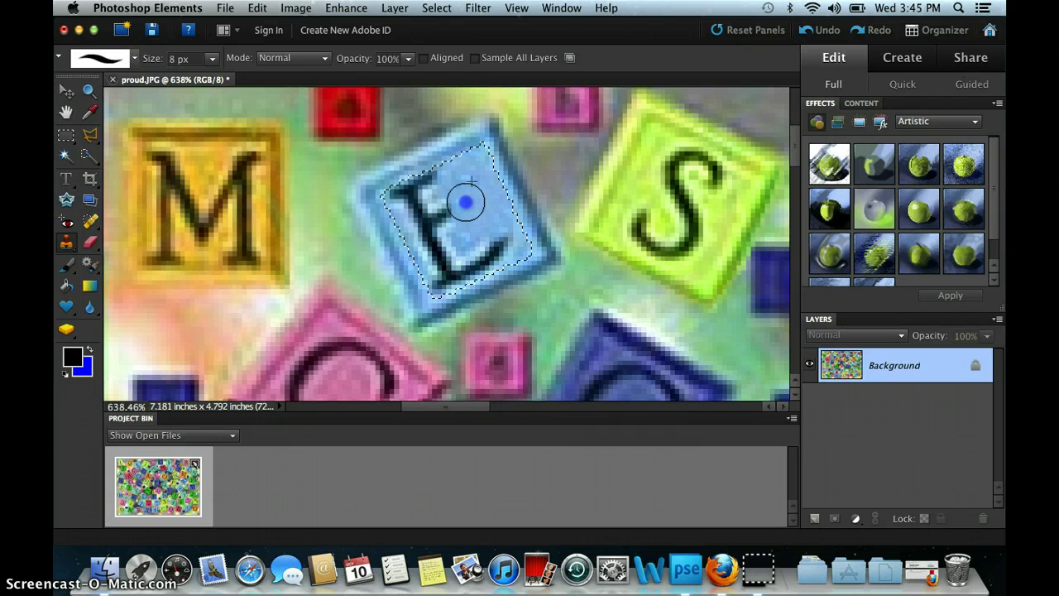
pyautogui.moveTo(460, 203); pyautogui.dragTo(470, 161)
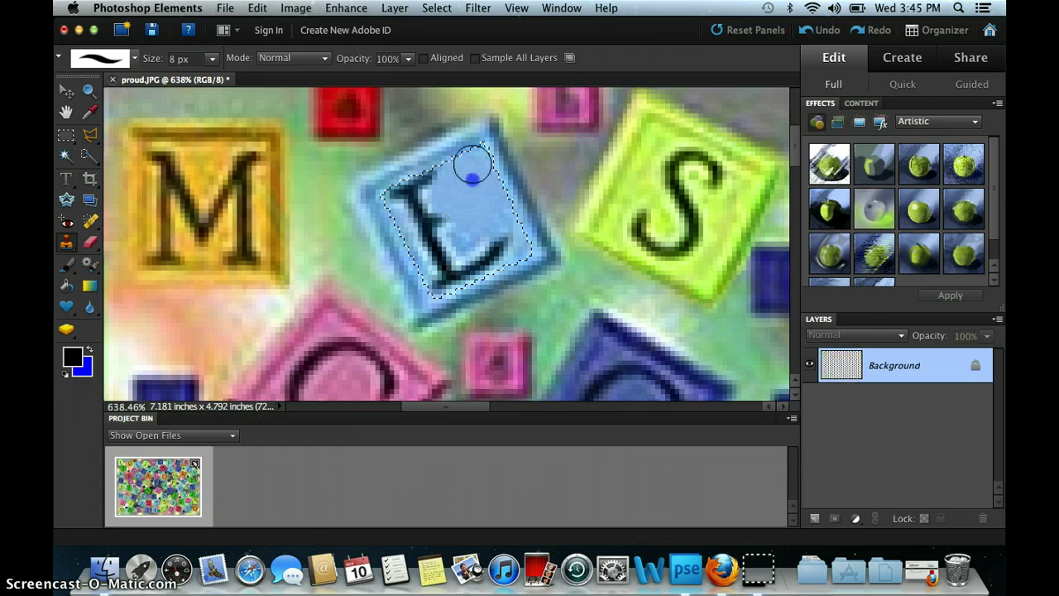
pyautogui.moveTo(479, 204); pyautogui.dragTo(505, 234)
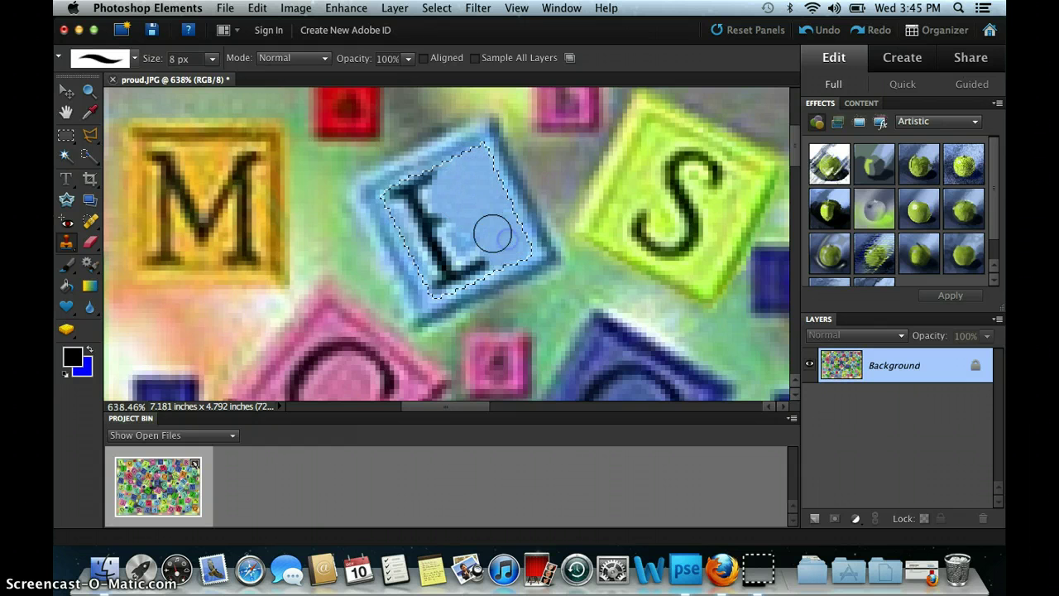
# Enlarge the Clone Stamp brush to 10 px and clone plain blue over the B's vertical stem.
pyautogui.press(']')
pyautogui.press(']')
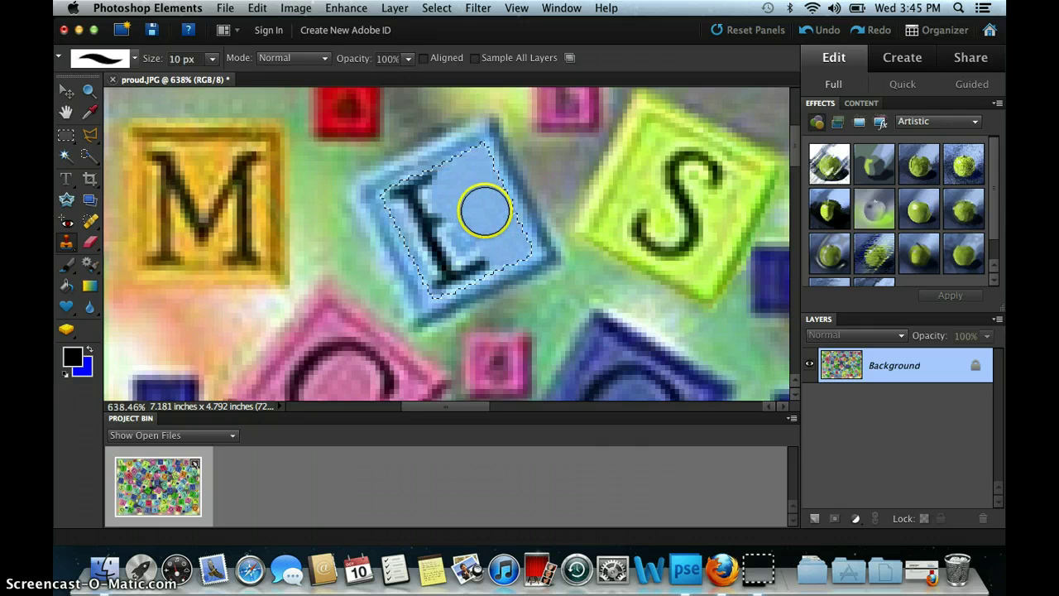
pyautogui.moveTo(485, 211)
pyautogui.mouseDown()
pyautogui.moveTo(457, 238)
pyautogui.moveTo(475, 242)
pyautogui.moveTo(451, 263)
pyautogui.mouseUp()
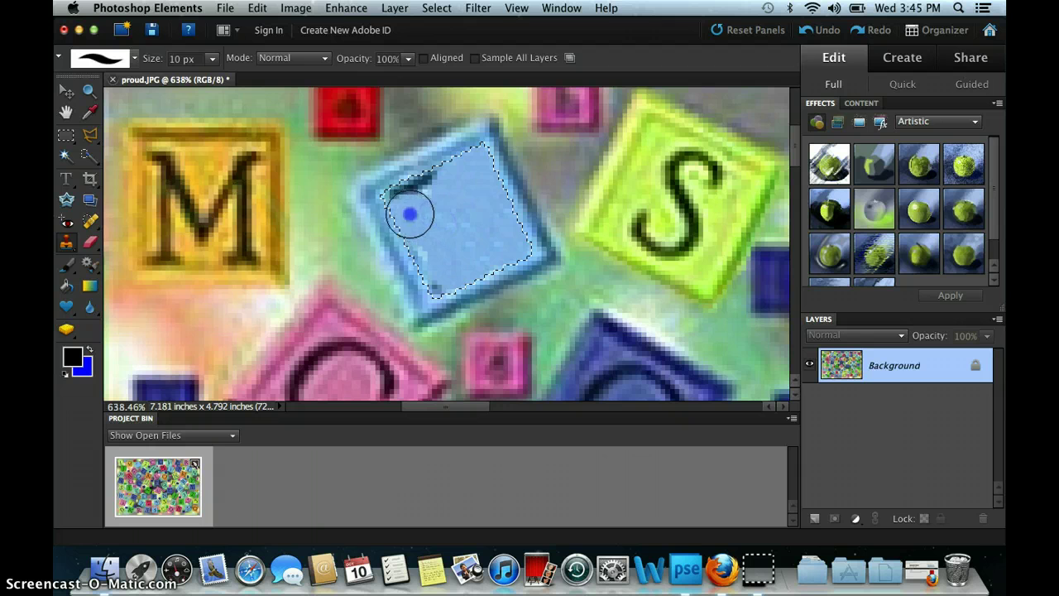
# Clone plain blue over the leftover dark and light specks to even out the tile's inner face, with Aligned off.
pyautogui.click(423, 59)
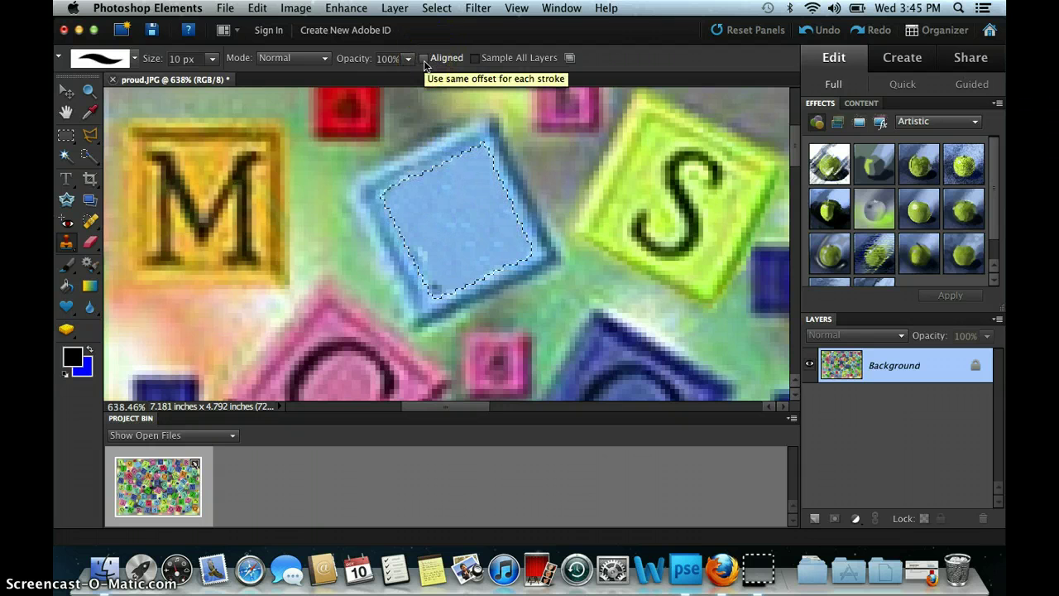
pyautogui.moveTo(477, 198); pyautogui.dragTo(430, 206)
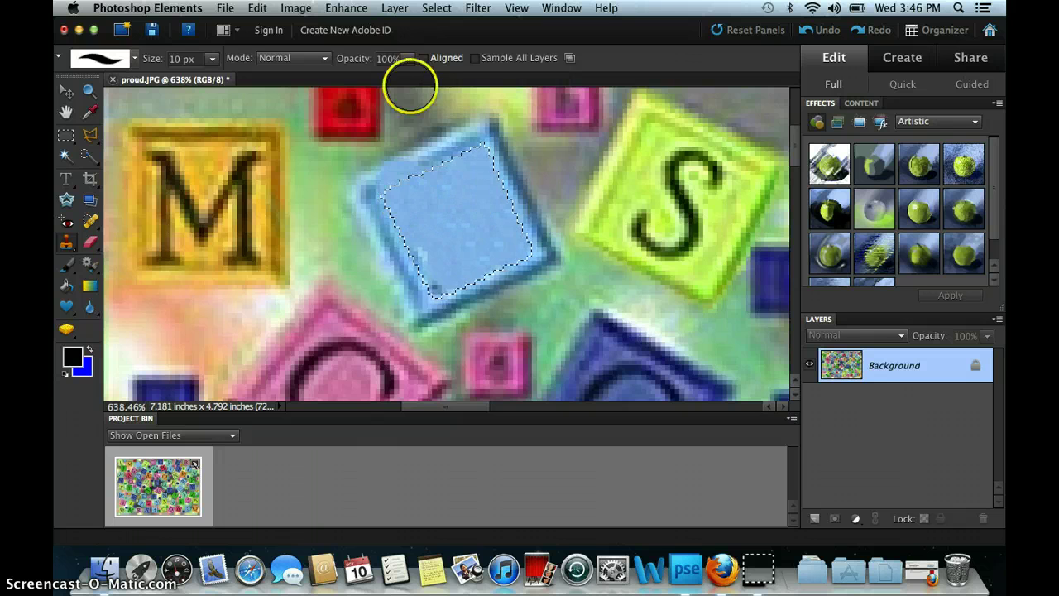
pyautogui.click(423, 59)
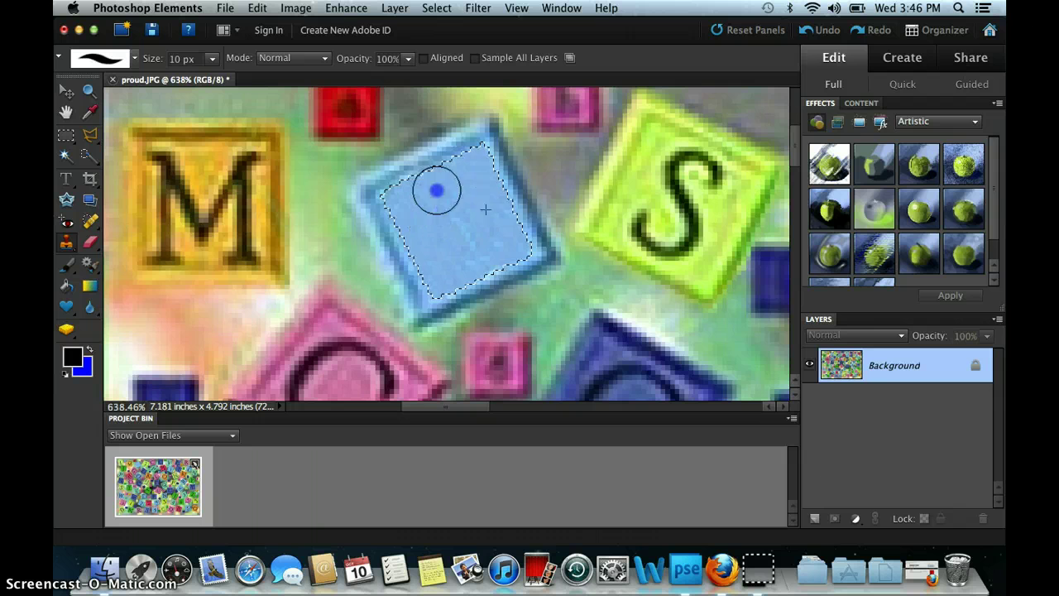
pyautogui.moveTo(452, 220); pyautogui.dragTo(476, 258)
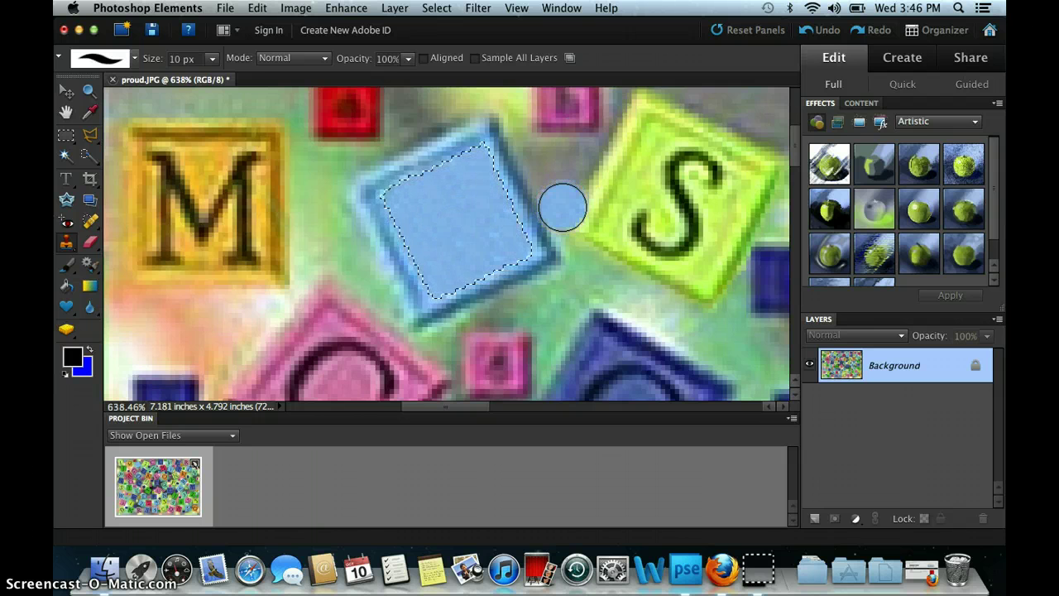
# Deselect the cleaned blue tile's inner face and move on to the dark blue C tile.
pyautogui.press('super+d')
pyautogui.moveTo(494, 297)
pyautogui.mouseDown()
pyautogui.moveTo(594, 268)
pyautogui.moveTo(653, 215)
pyautogui.mouseUp()
pyautogui.press('super+z')
pyautogui.moveTo(445, 247); pyautogui.dragTo(314, 230)
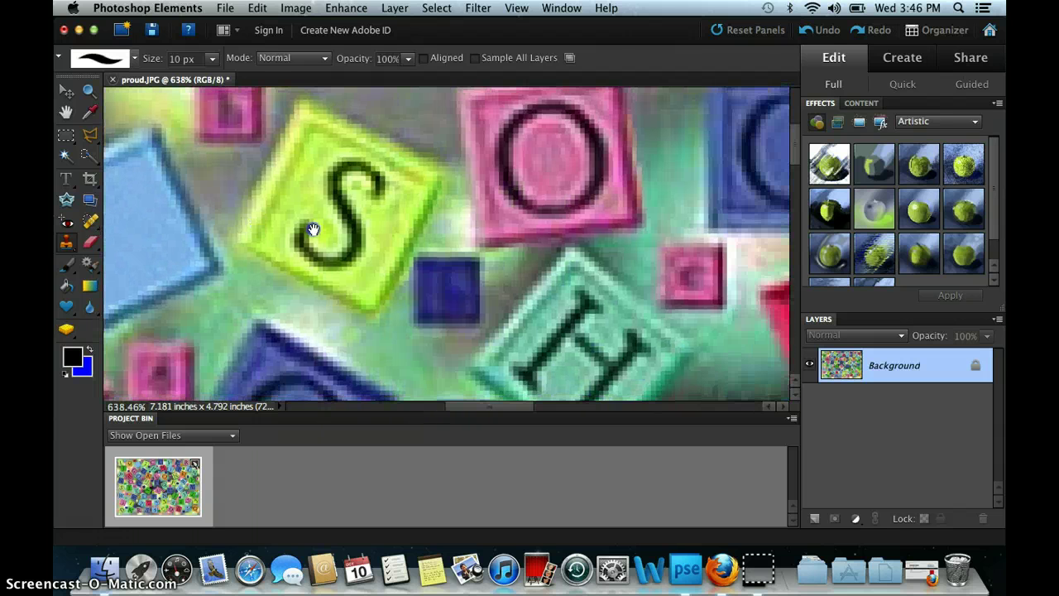
pyautogui.moveTo(709, 213)
pyautogui.mouseDown()
pyautogui.moveTo(568, 220)
pyautogui.moveTo(421, 303)
pyautogui.moveTo(392, 301)
pyautogui.mouseUp()
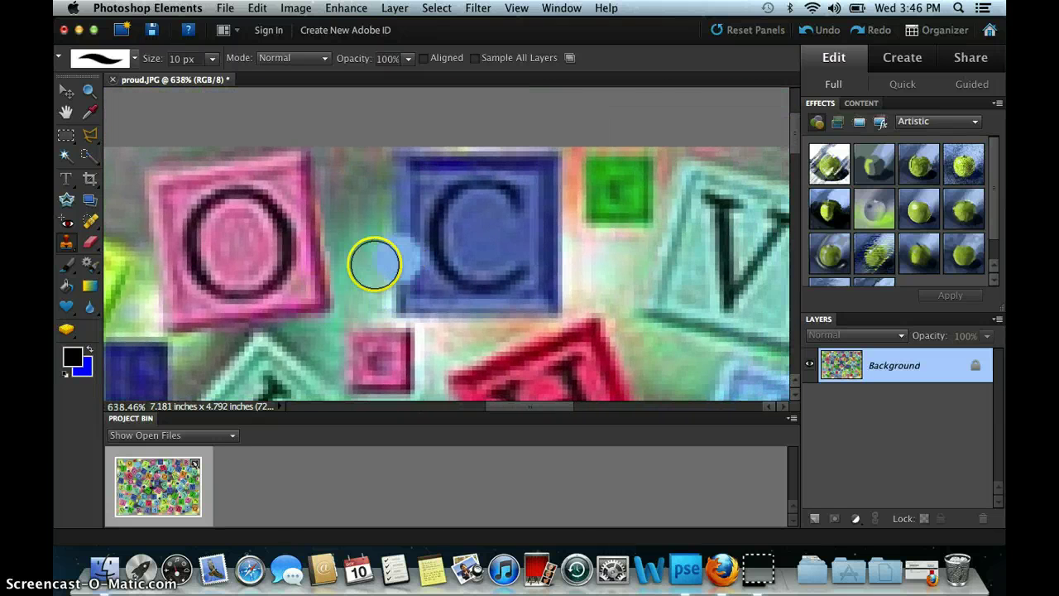